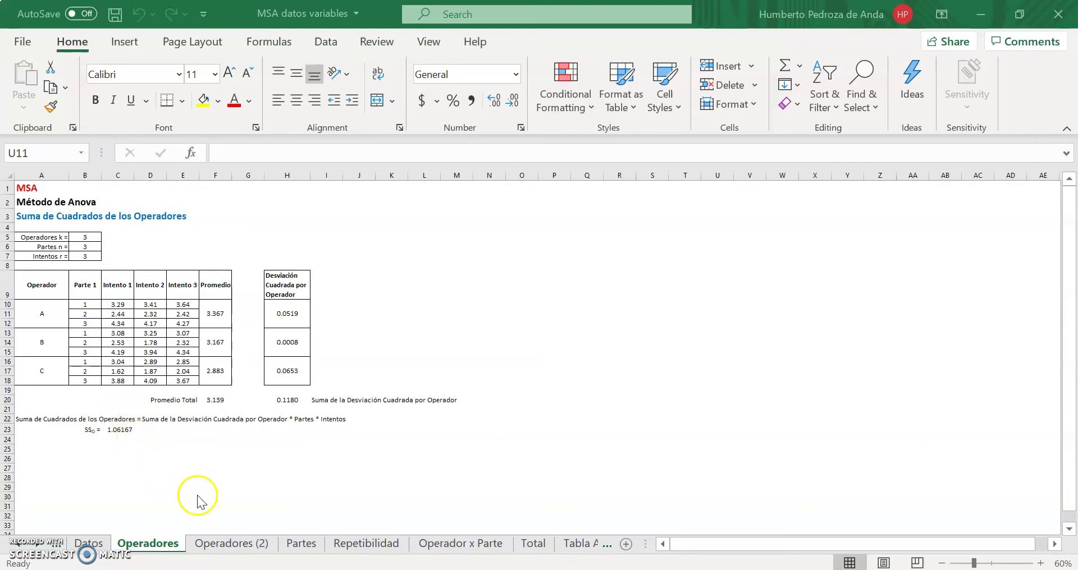
On the Operadores (2) sheet, calculate operator A's Promedio in F10 as the average of C10:E12.
{"action": "left_click", "coordinate": [228, 544]}
{"action": "left_click", "coordinate": [228, 545]}
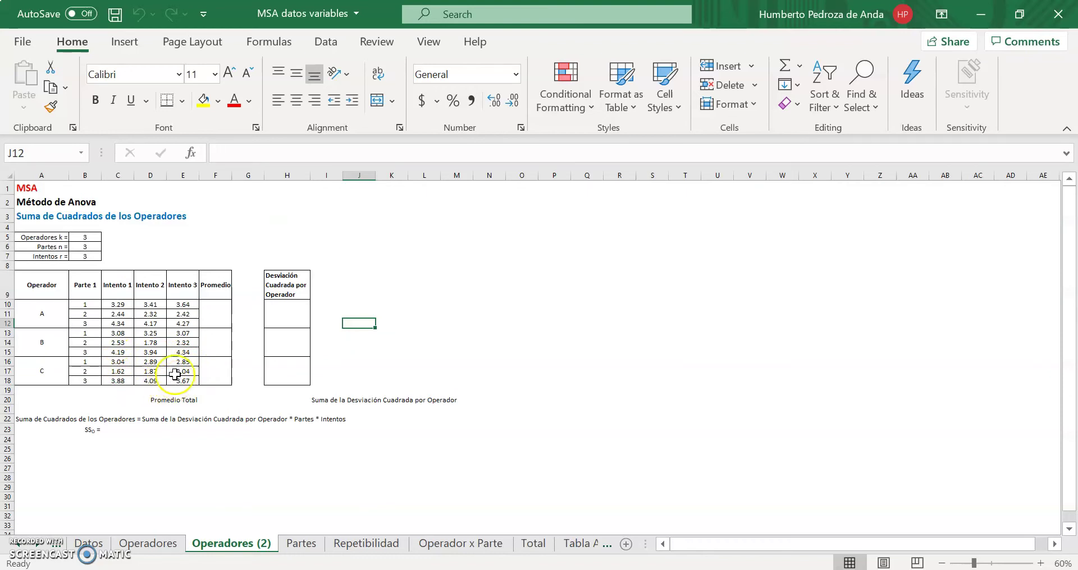
{"action": "left_click", "coordinate": [219, 315]}
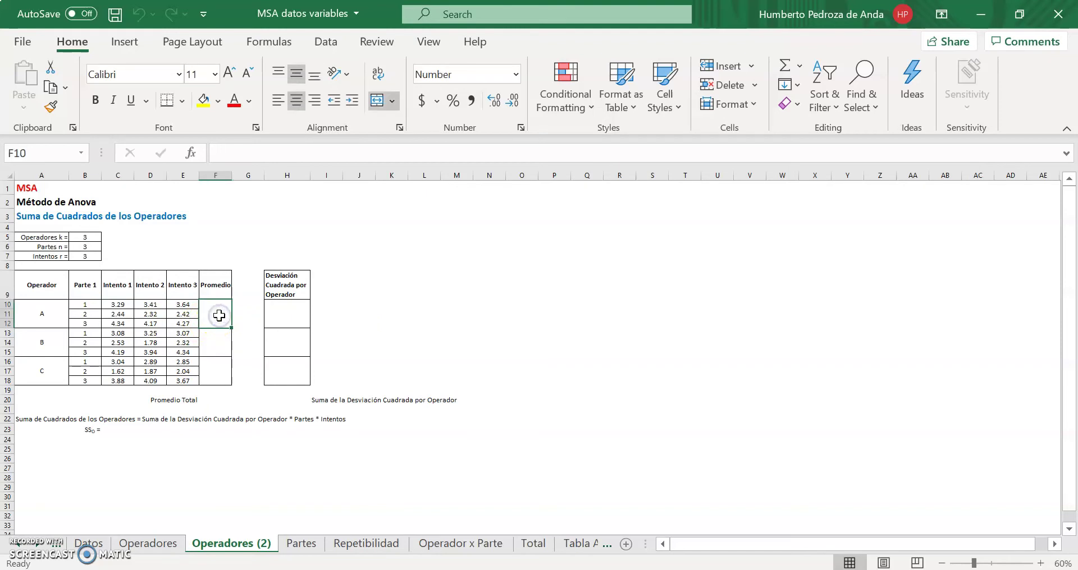
{"action": "type", "text": "=a"}
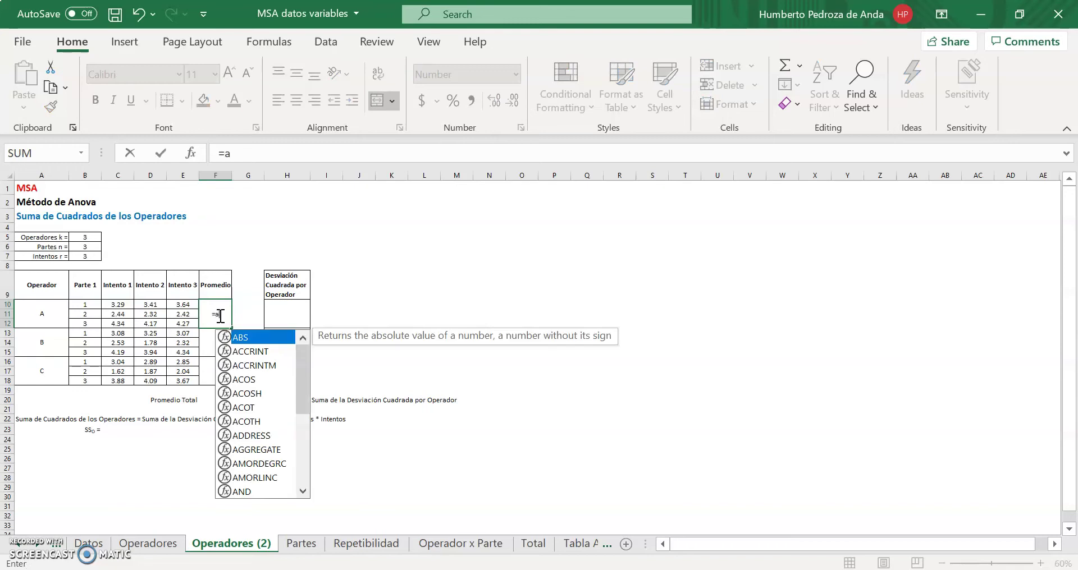
{"action": "type", "text": "verage"}
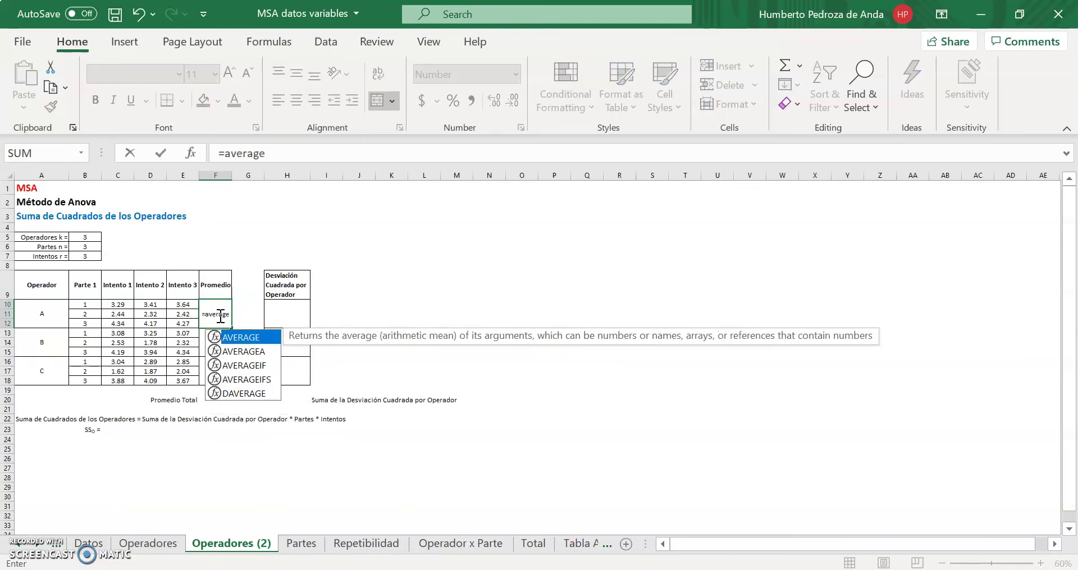
{"action": "type", "text": "("}
{"action": "left_click", "coordinate": [116, 304]}
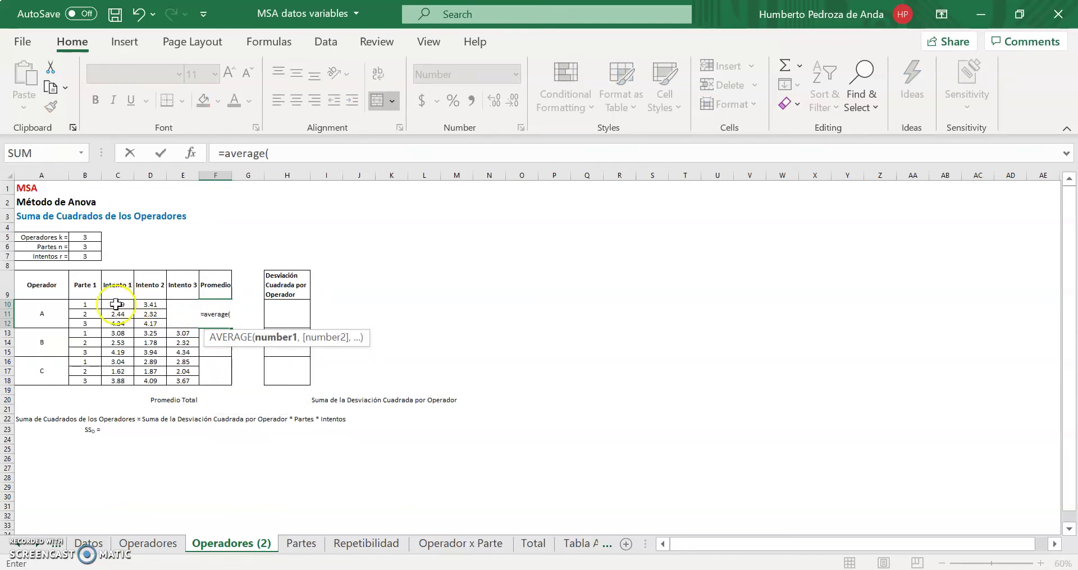
{"action": "left_click_drag", "start_coordinate": [116, 304], "coordinate": [184, 327]}
{"action": "type", "text": ")"}
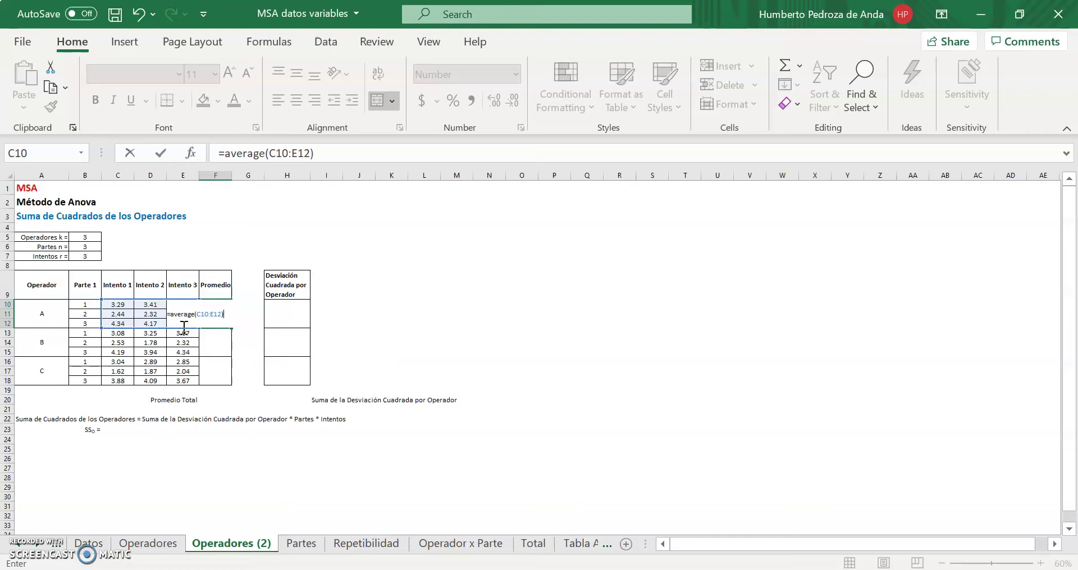
{"action": "key", "text": "Return"}
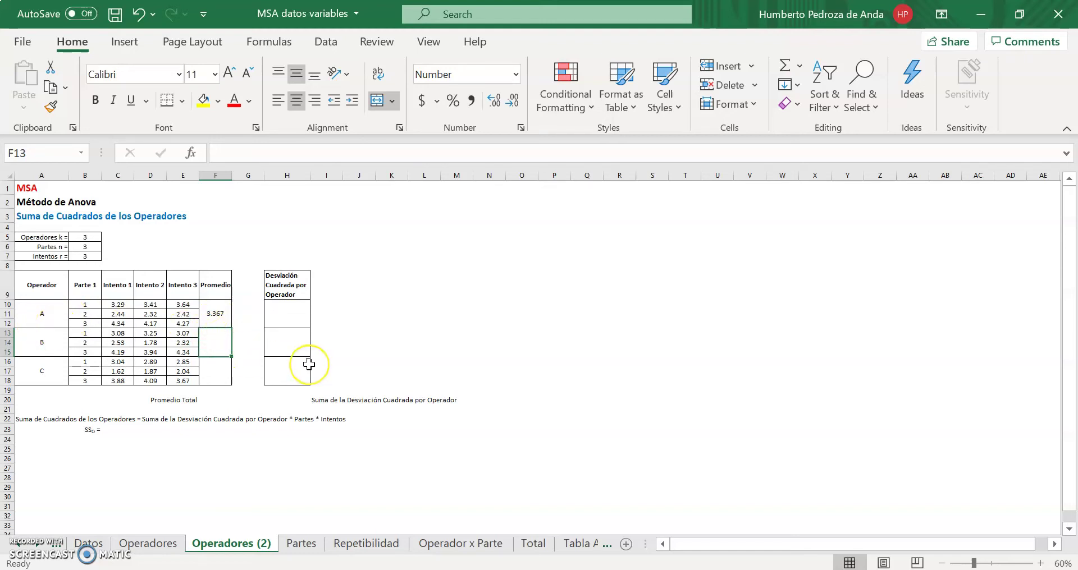
Calculate operator B's Promedio in F13 as the average of C13:E15.
{"action": "type", "text": "=average"}
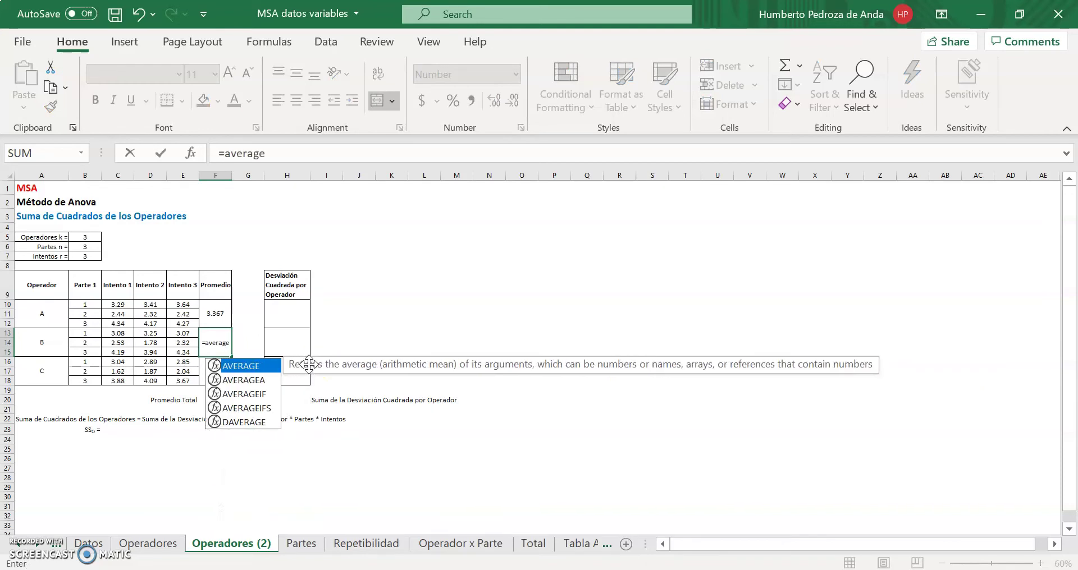
{"action": "type", "text": "("}
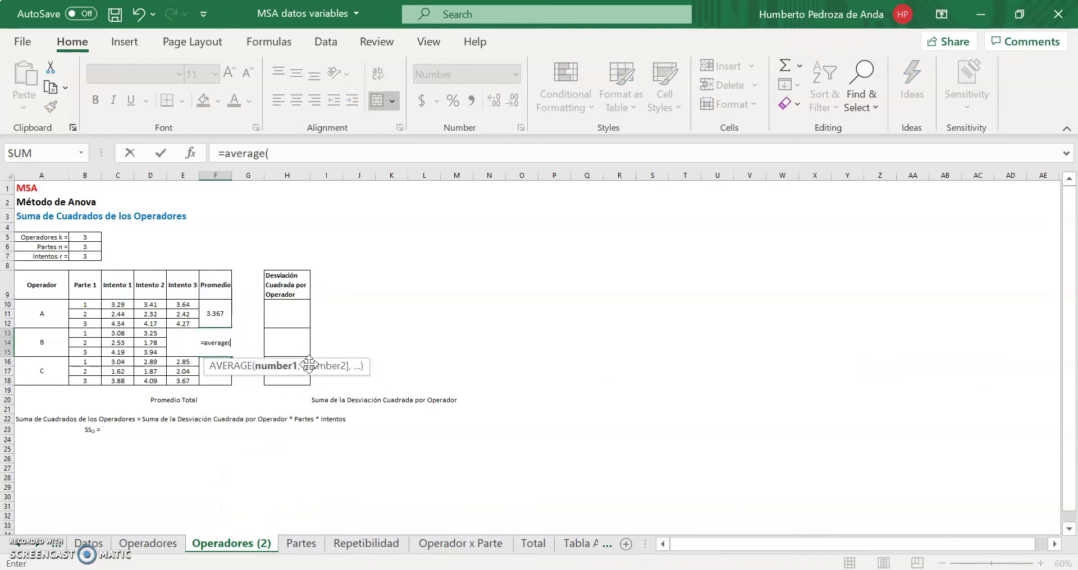
{"action": "left_click", "coordinate": [114, 333]}
{"action": "left_click_drag", "start_coordinate": [114, 333], "coordinate": [176, 356]}
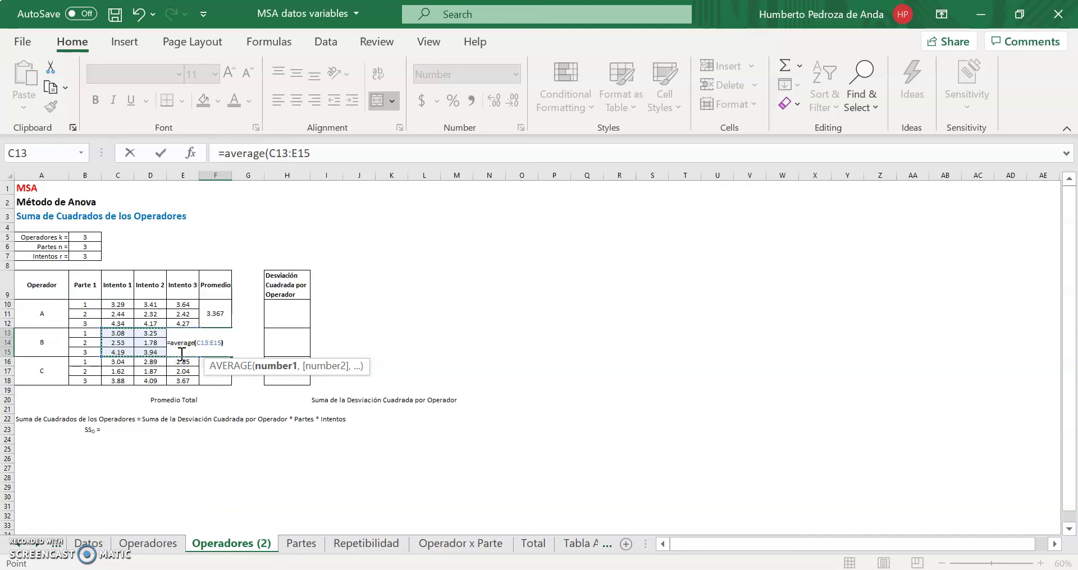
{"action": "key", "text": "Return"}
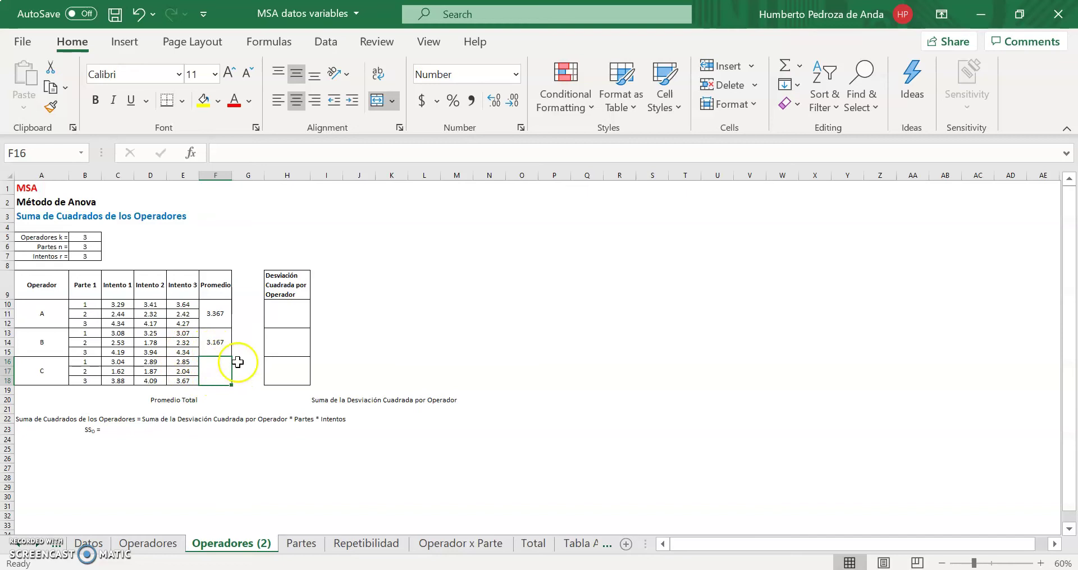
Calculate operator C's Promedio in F16 as the average of C16:E18.
{"action": "type", "text": "=ave"}
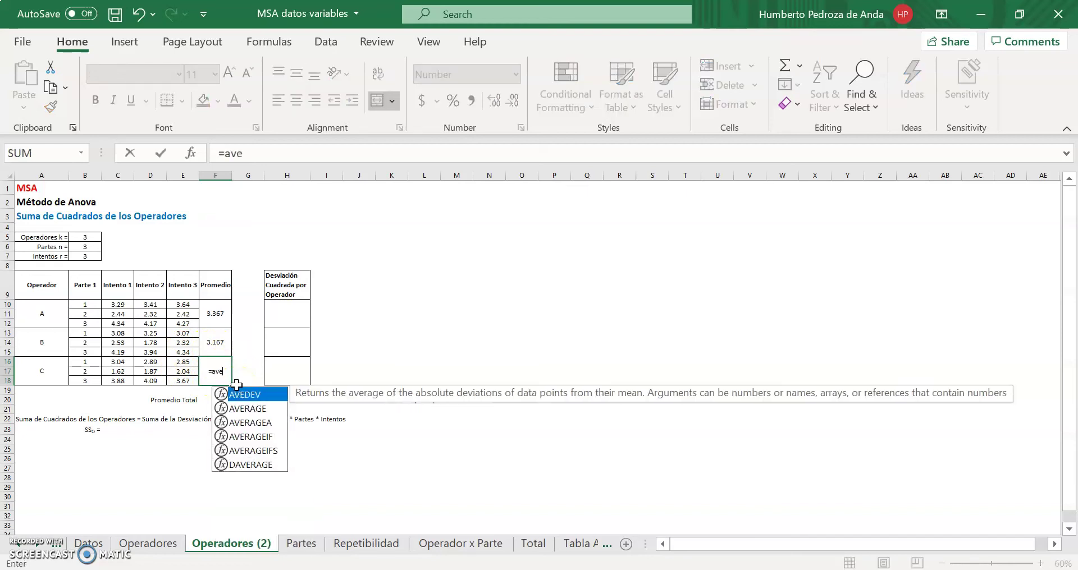
{"action": "type", "text": "rage("}
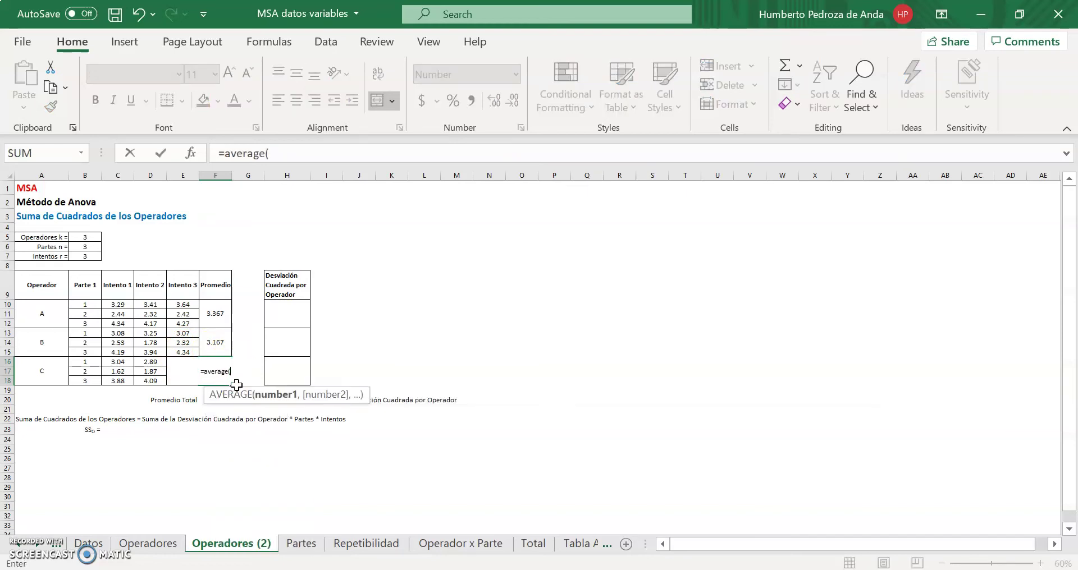
{"action": "left_click_drag", "start_coordinate": [118, 364], "coordinate": [185, 384]}
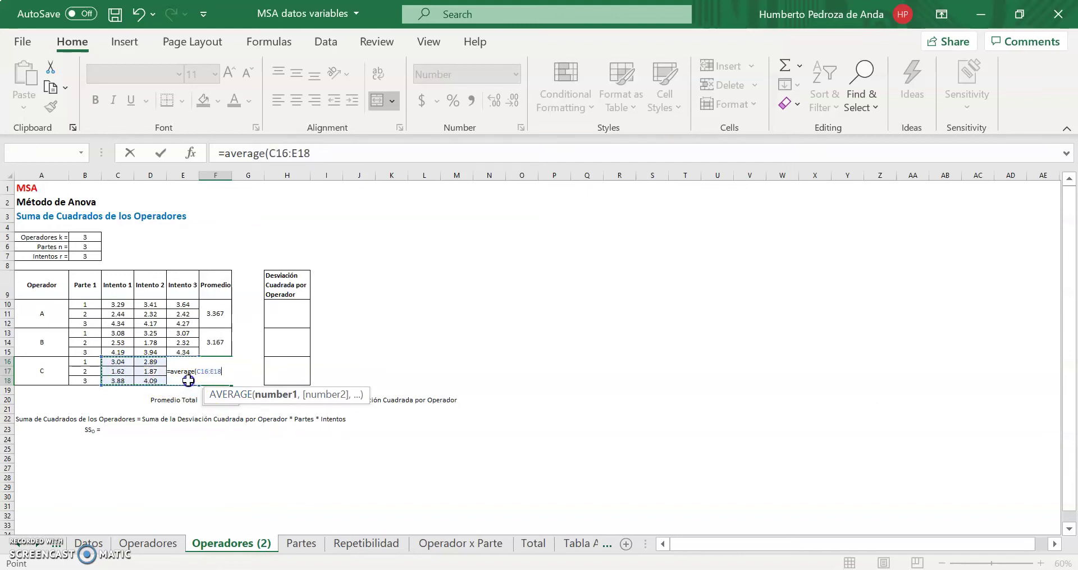
{"action": "type", "text": ")"}
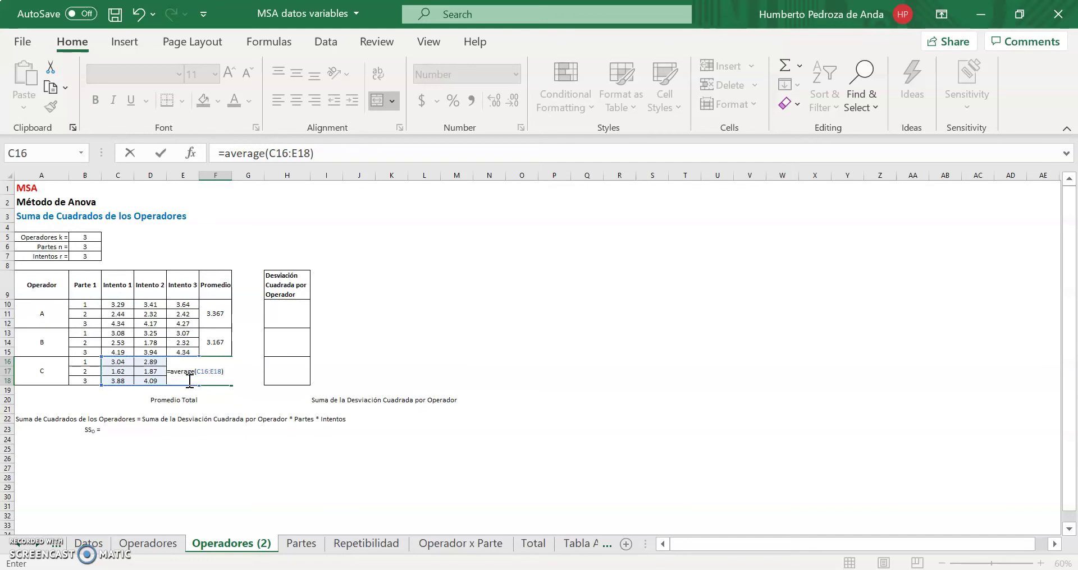
{"action": "key", "text": "Return"}
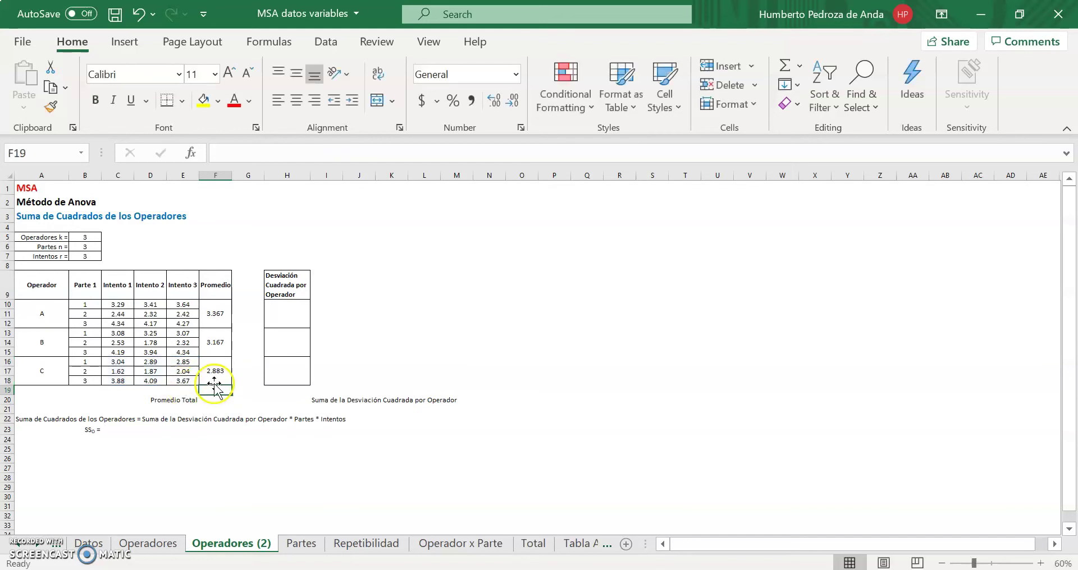
{"action": "left_click", "coordinate": [214, 374]}
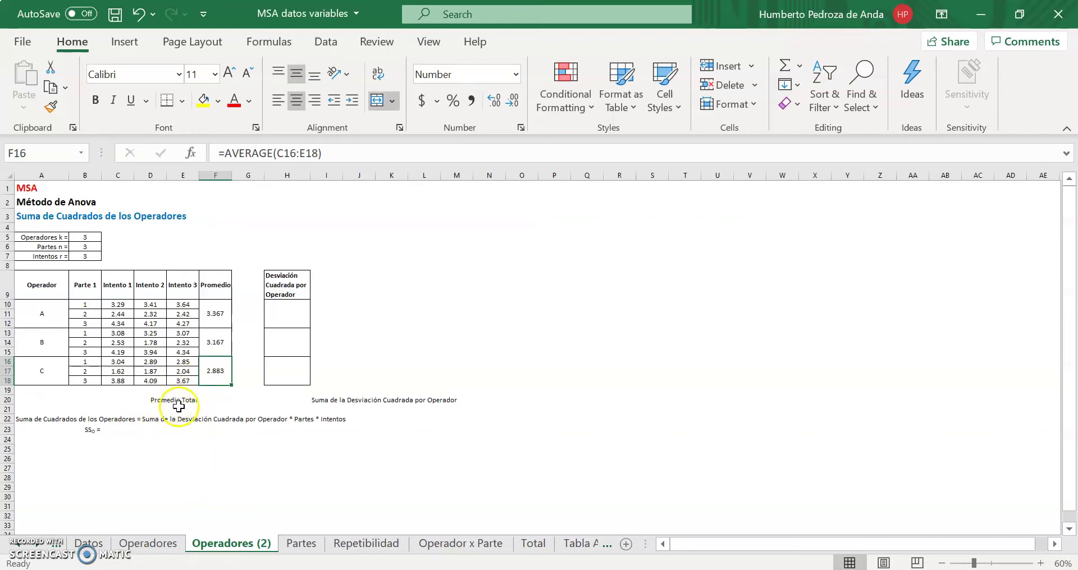
Calculate the Promedio Total in F20 as the average of all measurements in C10:E18.
{"action": "left_click", "coordinate": [216, 398]}
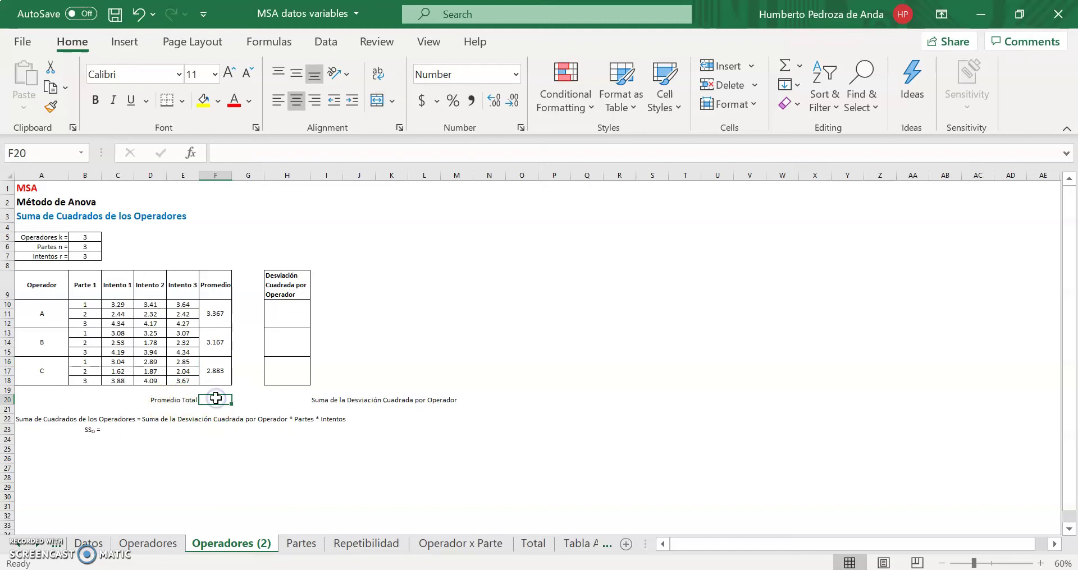
{"action": "type", "text": "="}
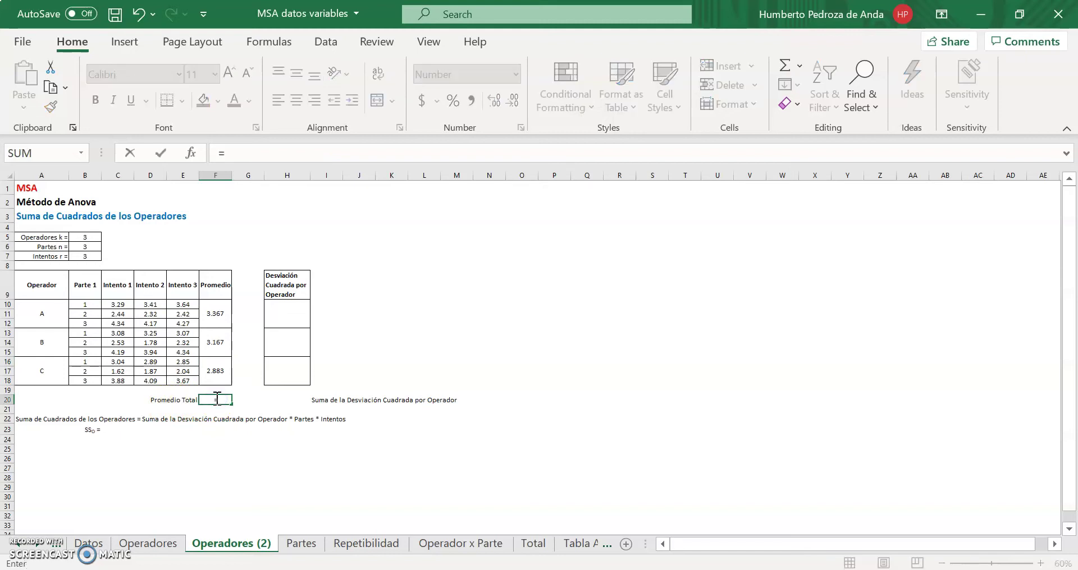
{"action": "type", "text": "average("}
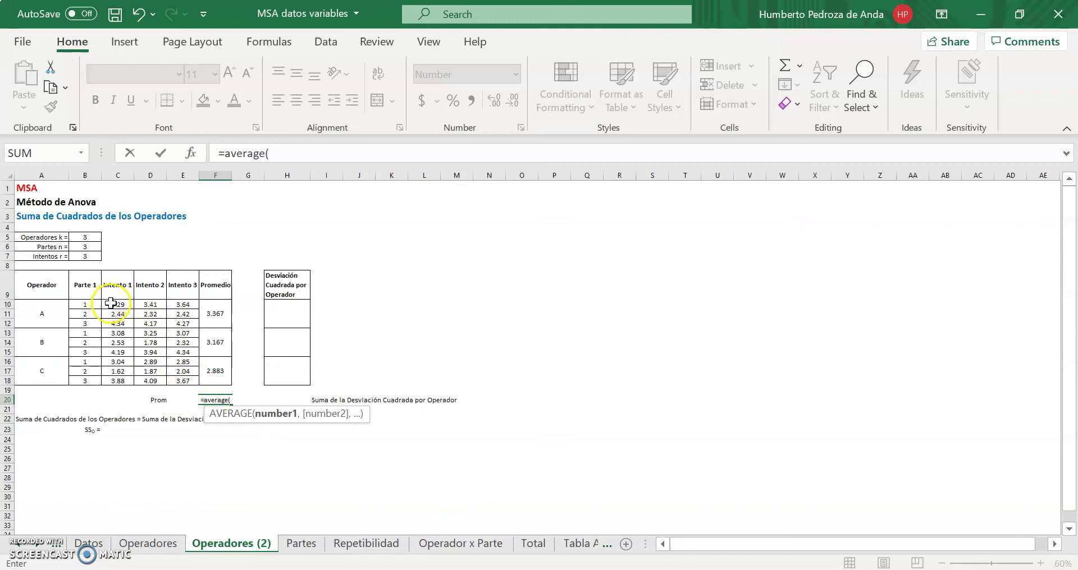
{"action": "left_click_drag", "start_coordinate": [110, 303], "coordinate": [187, 379]}
{"action": "type", "text": ")"}
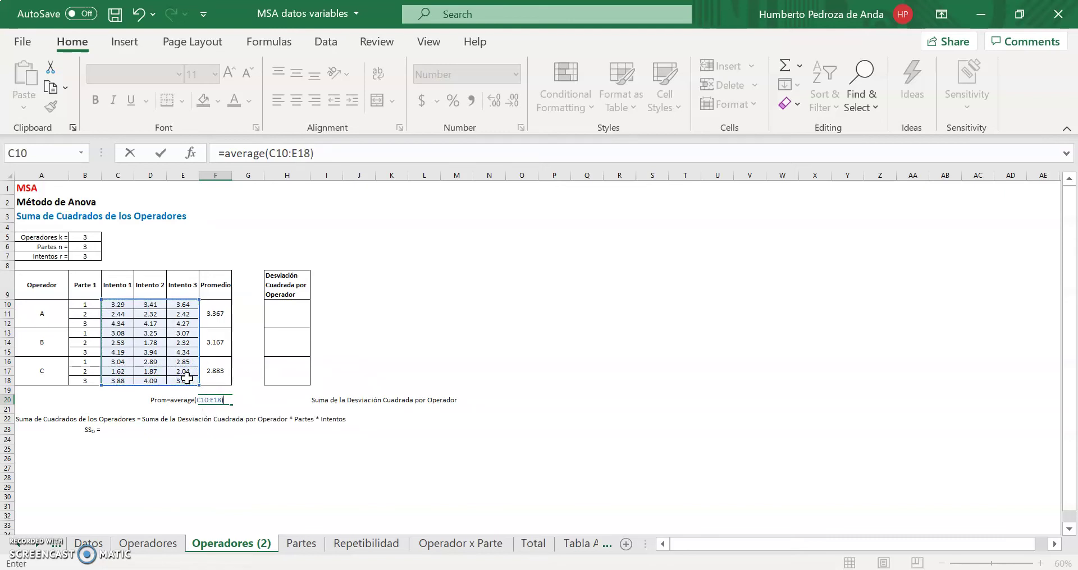
{"action": "key", "text": "Return"}
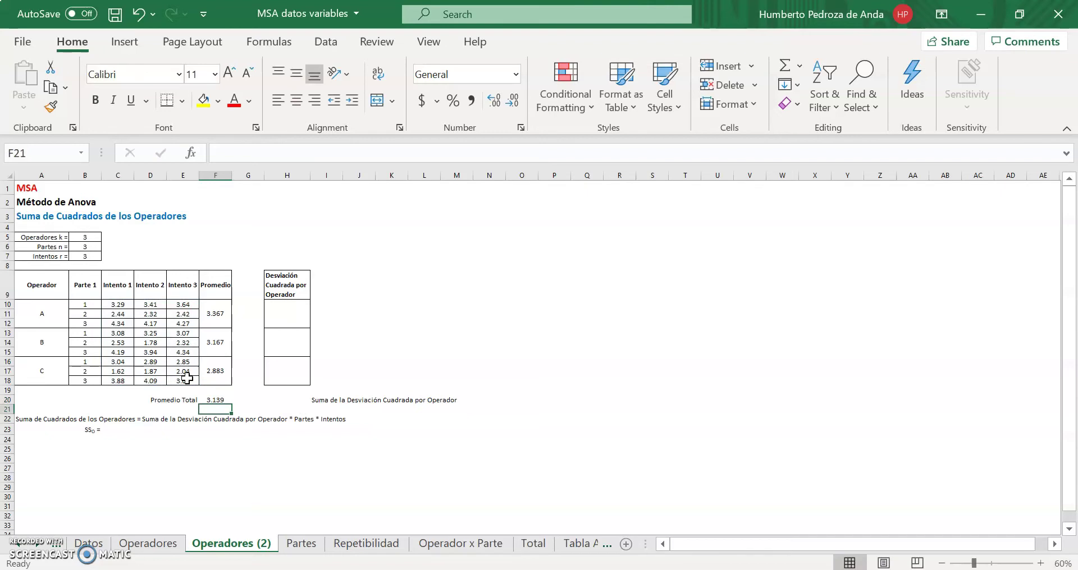
{"action": "left_click", "coordinate": [212, 399]}
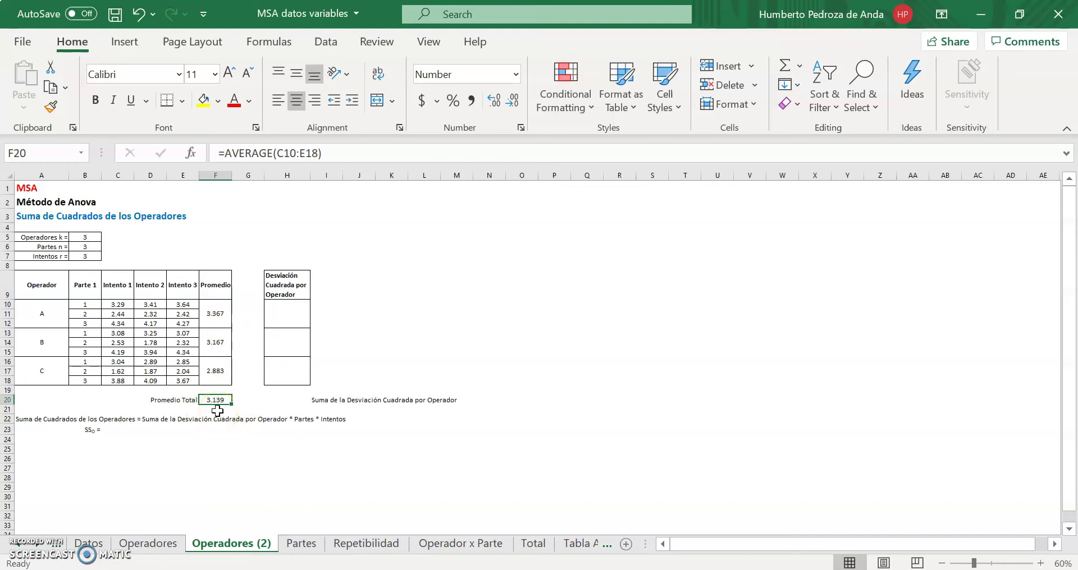
Calculate operator A's squared deviation in H10 with the formula =(F10-F20)^2.
{"action": "left_click", "coordinate": [280, 316]}
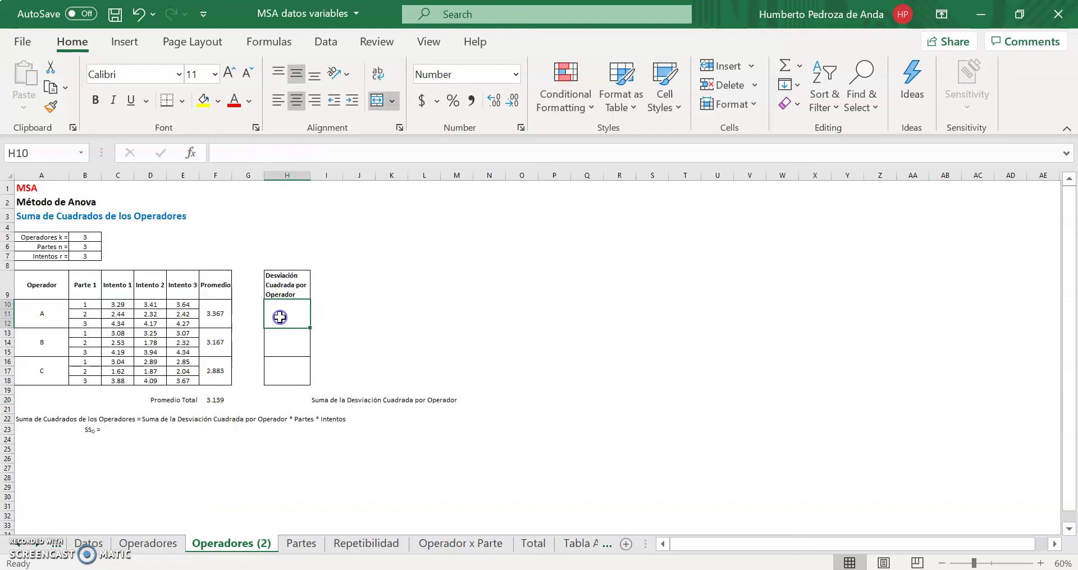
{"action": "type", "text": "="}
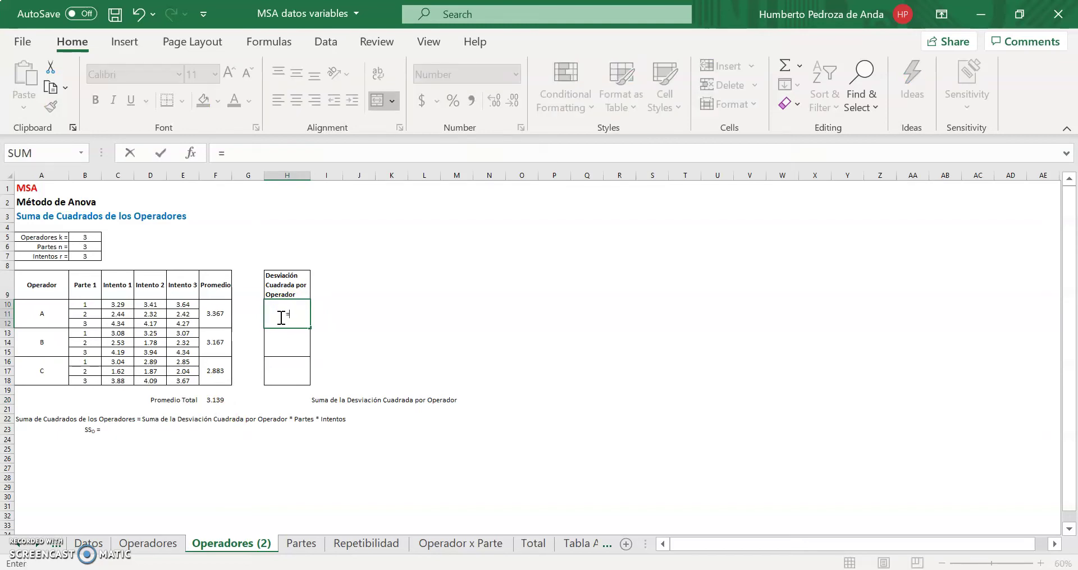
{"action": "type", "text": "("}
{"action": "left_click", "coordinate": [213, 316]}
{"action": "type", "text": "-"}
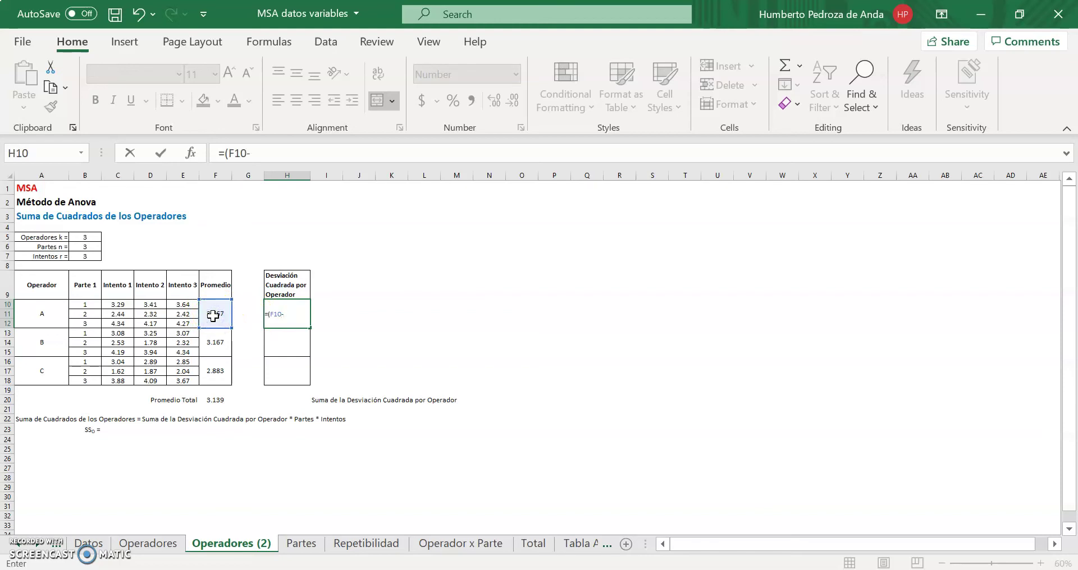
{"action": "left_click", "coordinate": [210, 400]}
{"action": "type", "text": ")^2"}
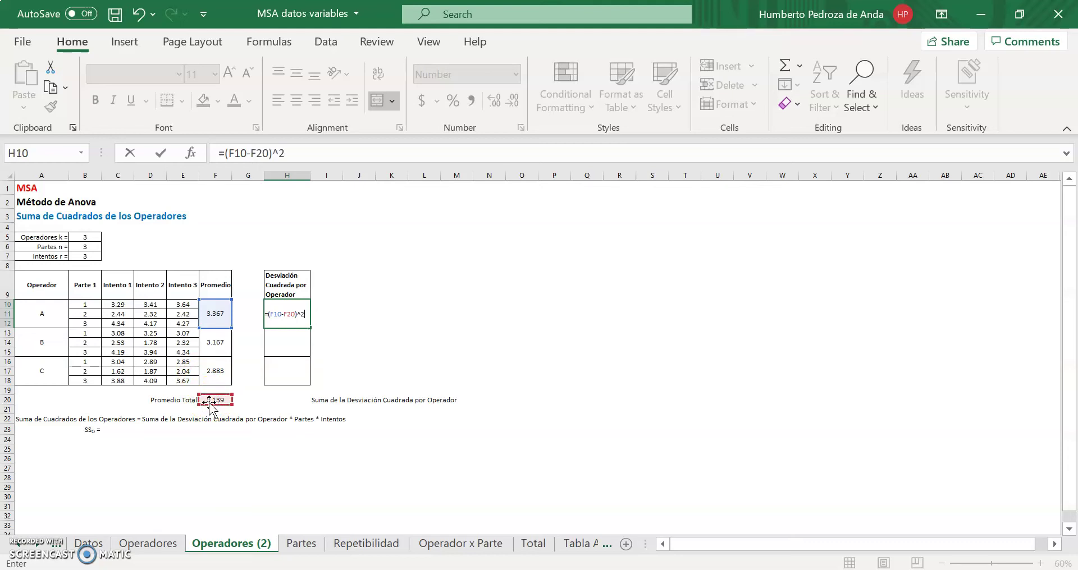
{"action": "key", "text": "Return"}
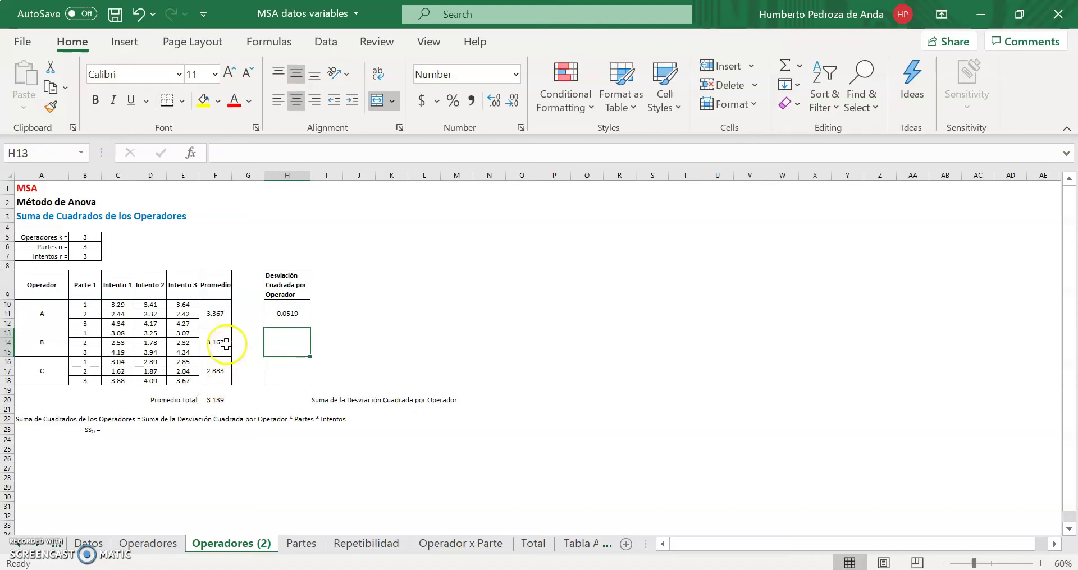
Calculate operator B's squared deviation in H13 with the formula =(F13-F20)^2.
{"action": "type", "text": "="}
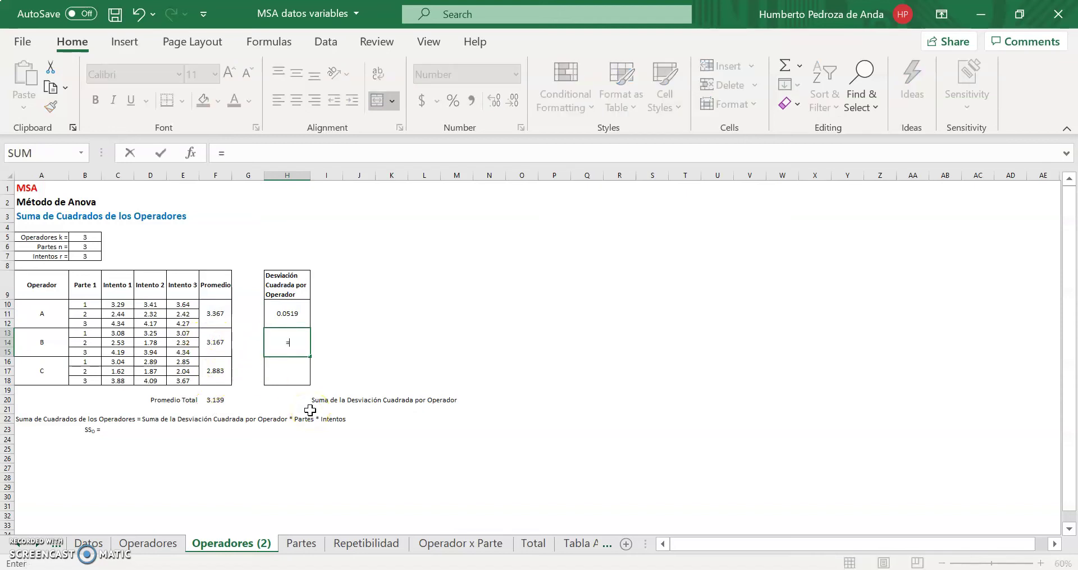
{"action": "type", "text": "("}
{"action": "left_click", "coordinate": [212, 343]}
{"action": "type", "text": "-"}
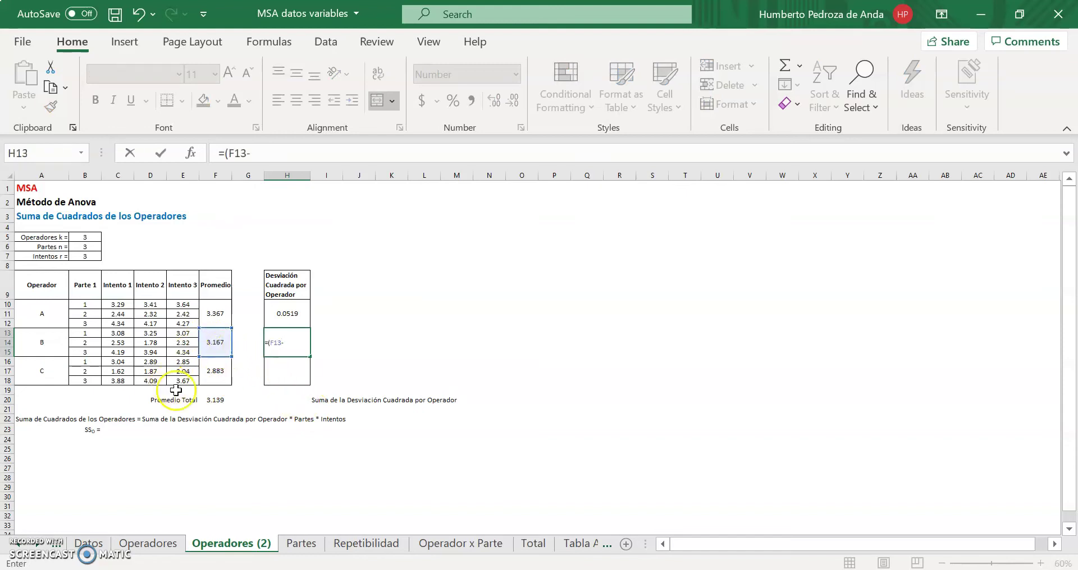
{"action": "left_click", "coordinate": [215, 400]}
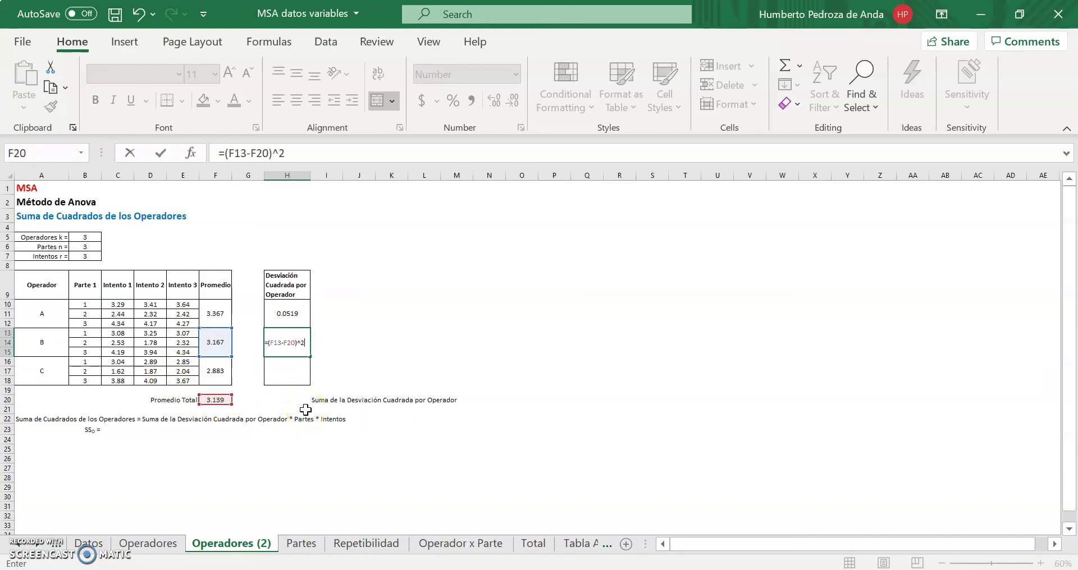
{"action": "key", "text": "Return"}
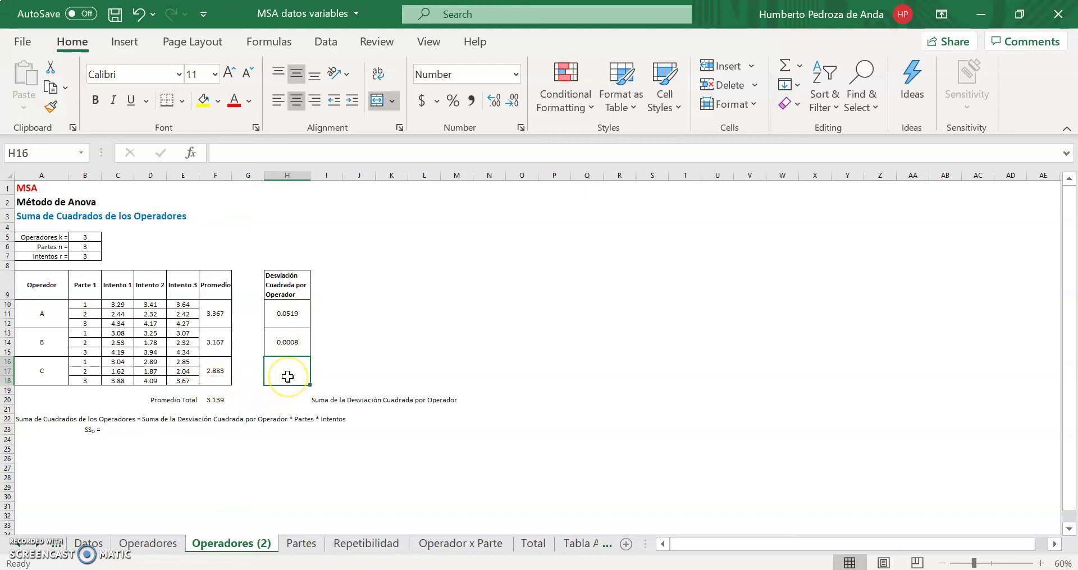
Calculate operator C's squared deviation in H16 with the formula =(F16-F20)^2.
{"action": "type", "text": "=("}
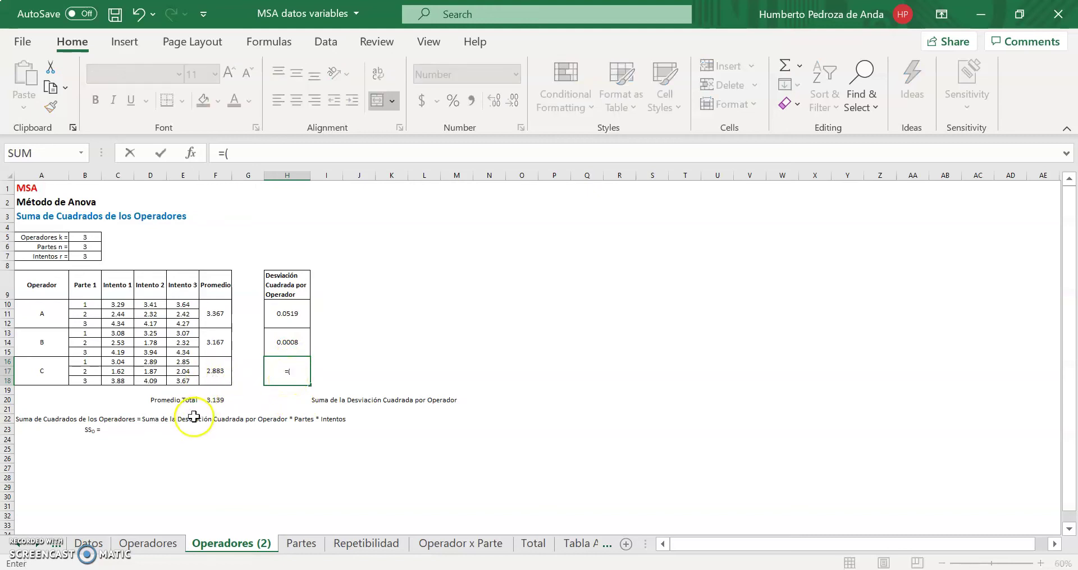
{"action": "left_click", "coordinate": [216, 372]}
{"action": "type", "text": "-"}
{"action": "left_click", "coordinate": [216, 400]}
{"action": "type", "text": ")^2"}
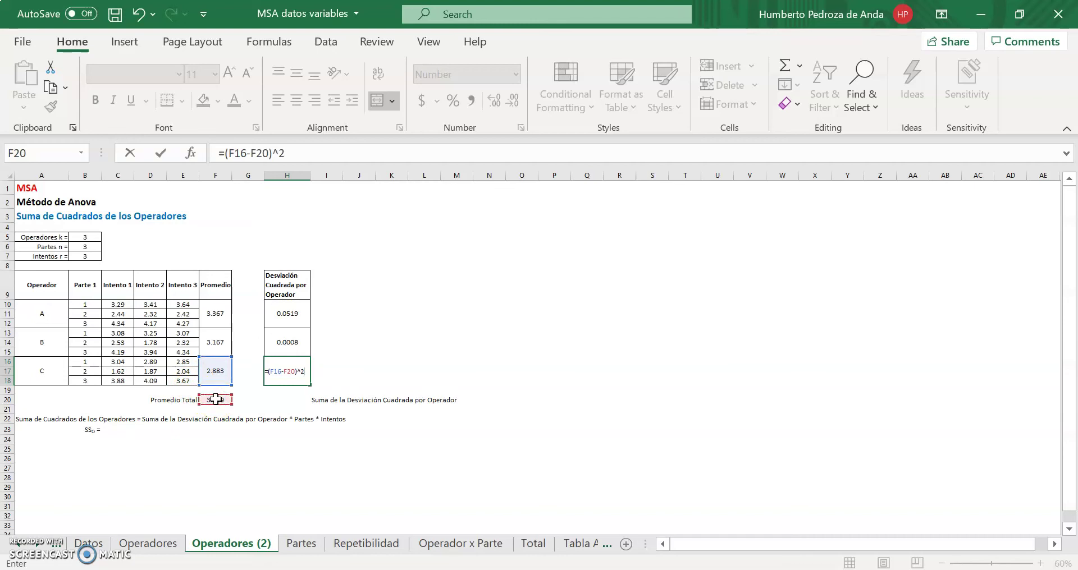
{"action": "key", "text": "Return"}
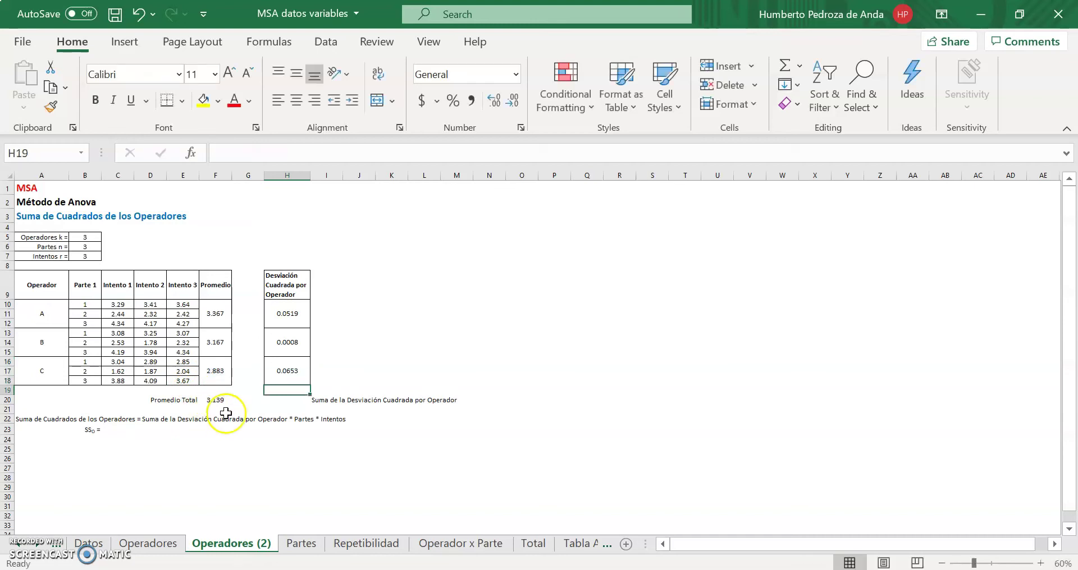
Sum the three operators' squared deviations in H20 with the formula =H10+H13+H16.
{"action": "left_click", "coordinate": [285, 372]}
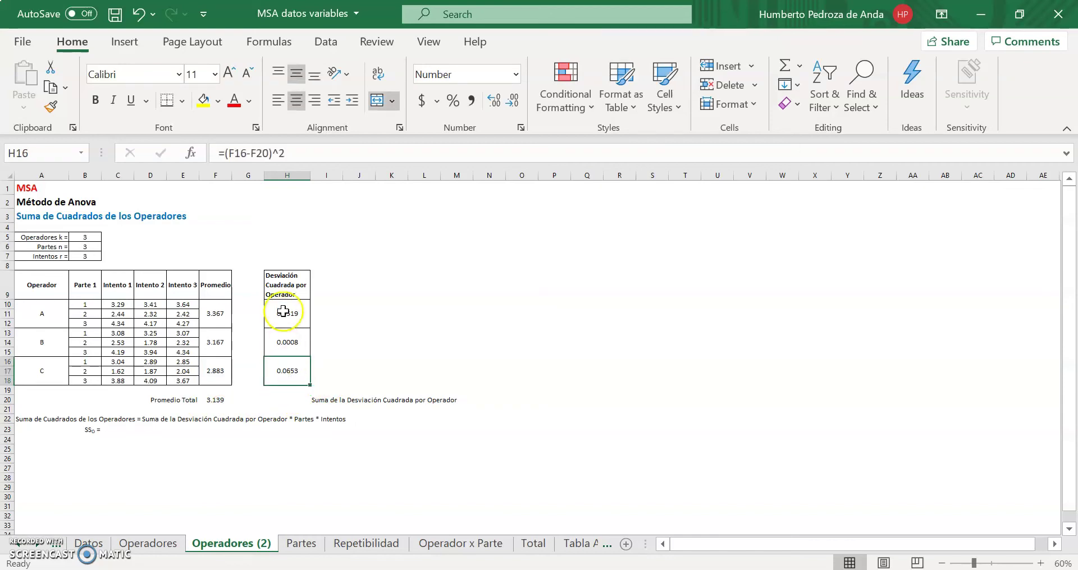
{"action": "left_click", "coordinate": [285, 400]}
{"action": "type", "text": "="}
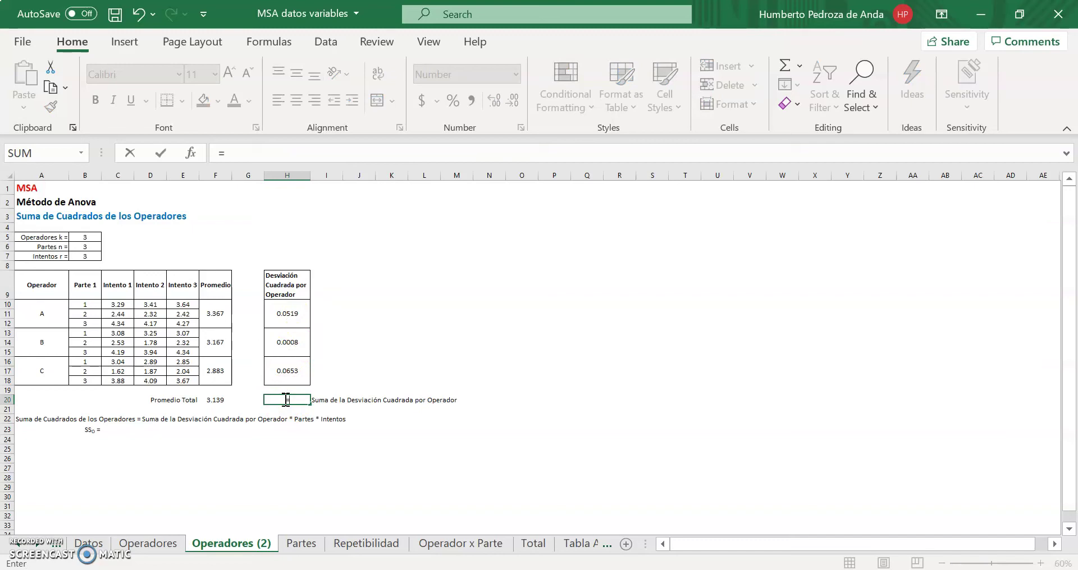
{"action": "left_click", "coordinate": [287, 313]}
{"action": "type", "text": "+"}
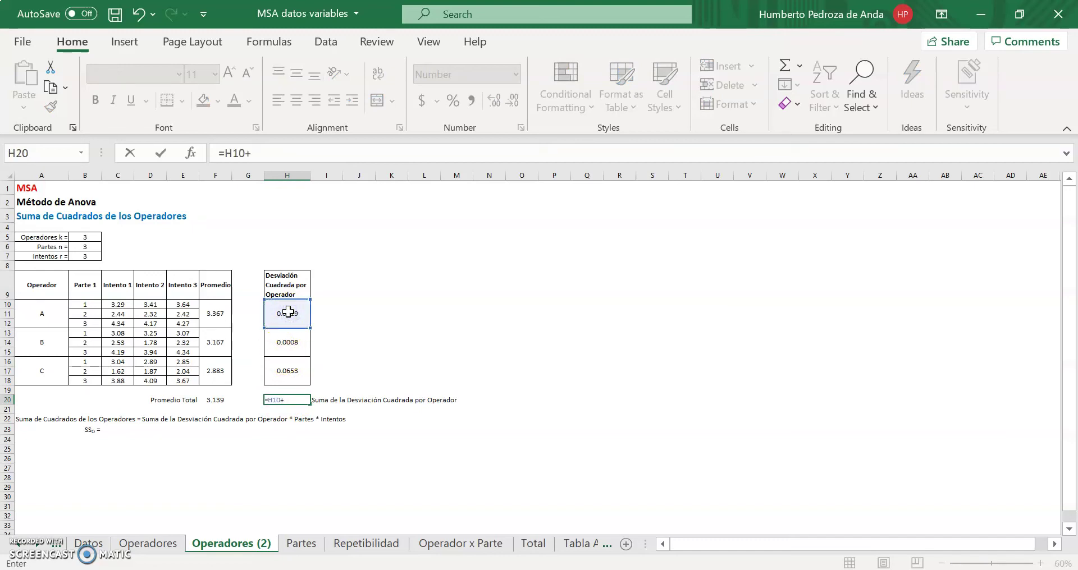
{"action": "left_click", "coordinate": [288, 341]}
{"action": "type", "text": "+"}
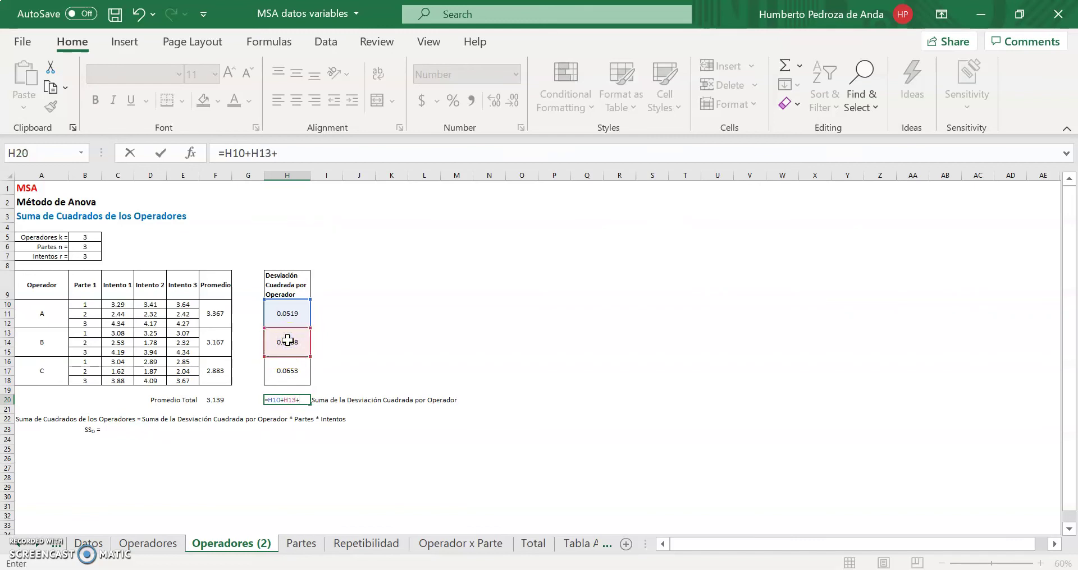
{"action": "left_click", "coordinate": [292, 373]}
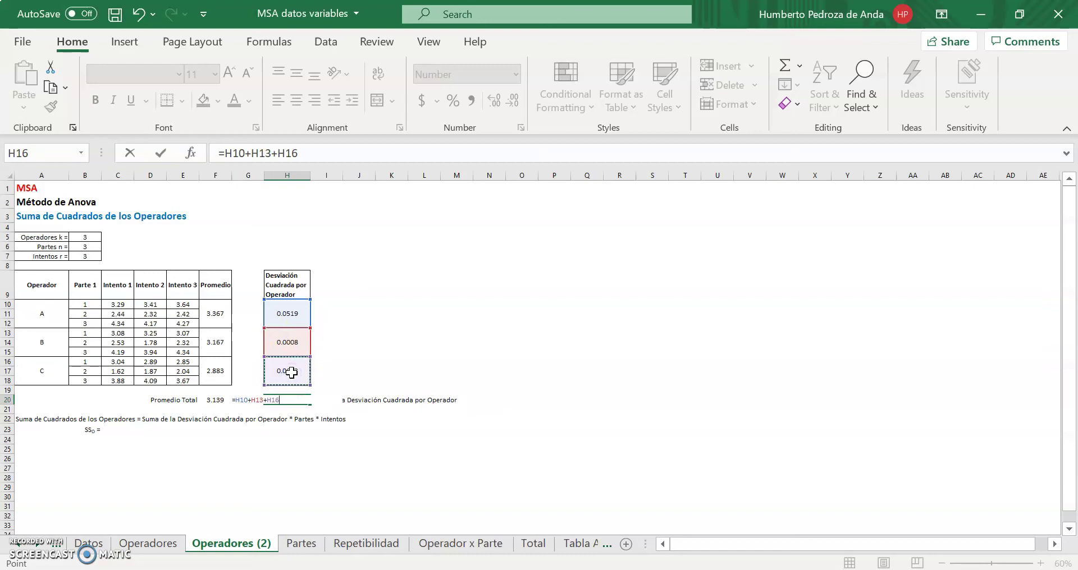
{"action": "key", "text": "Return"}
{"action": "key", "text": "Up"}
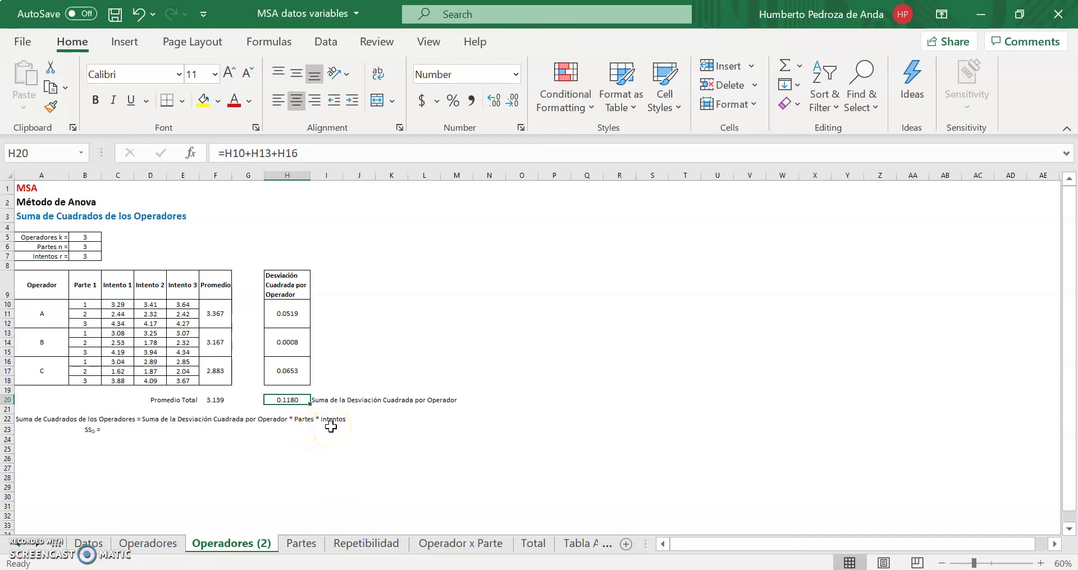
Calculate the operators' sum of squares (SSO) in C23 with the formula =H20*B6*B7.
{"action": "left_click", "coordinate": [91, 431]}
{"action": "key", "text": "Right"}
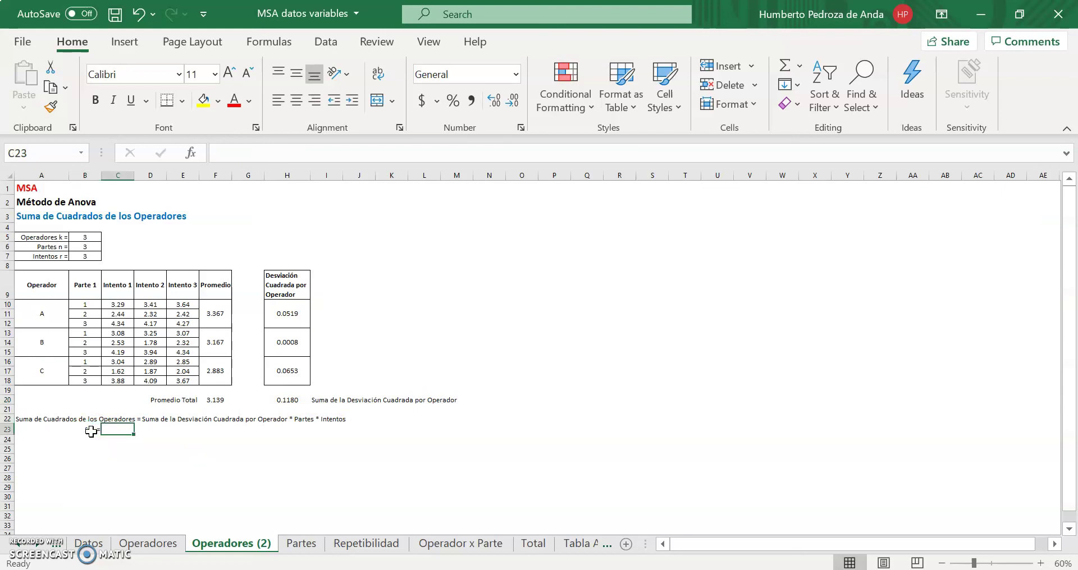
{"action": "type", "text": "="}
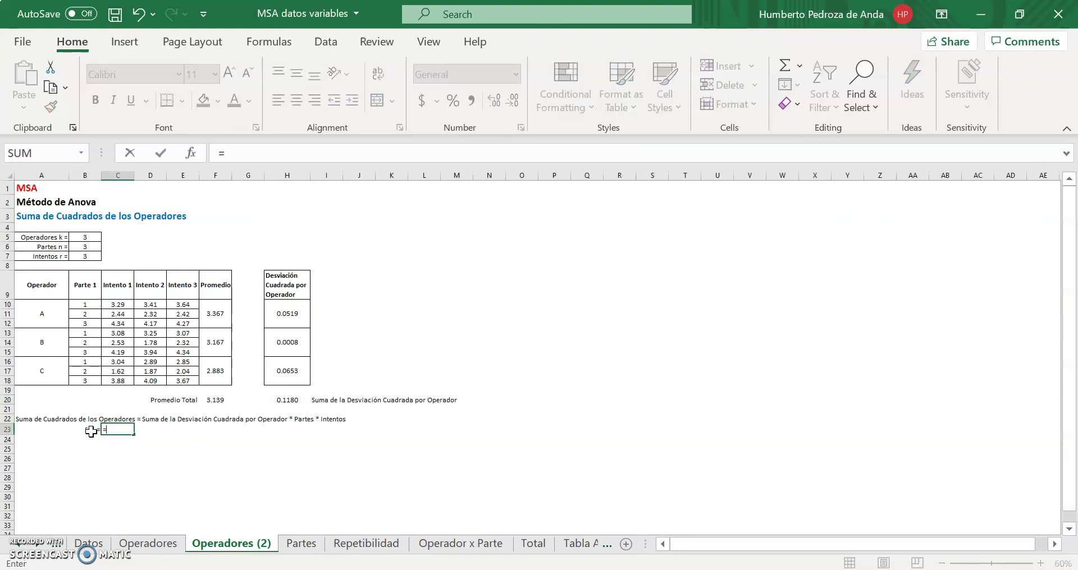
{"action": "left_click", "coordinate": [283, 402]}
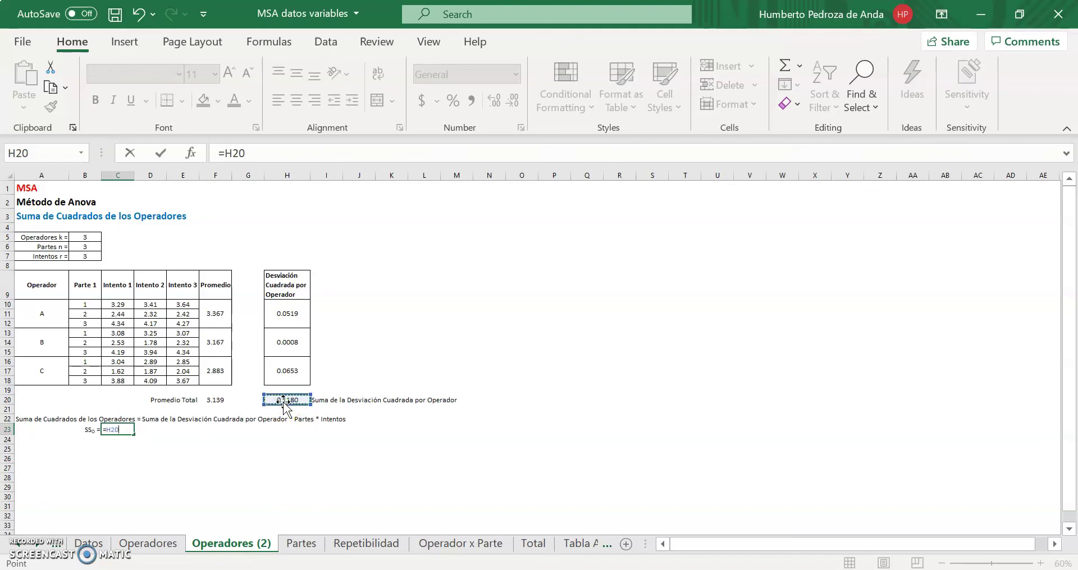
{"action": "type", "text": "*"}
{"action": "left_click", "coordinate": [81, 247]}
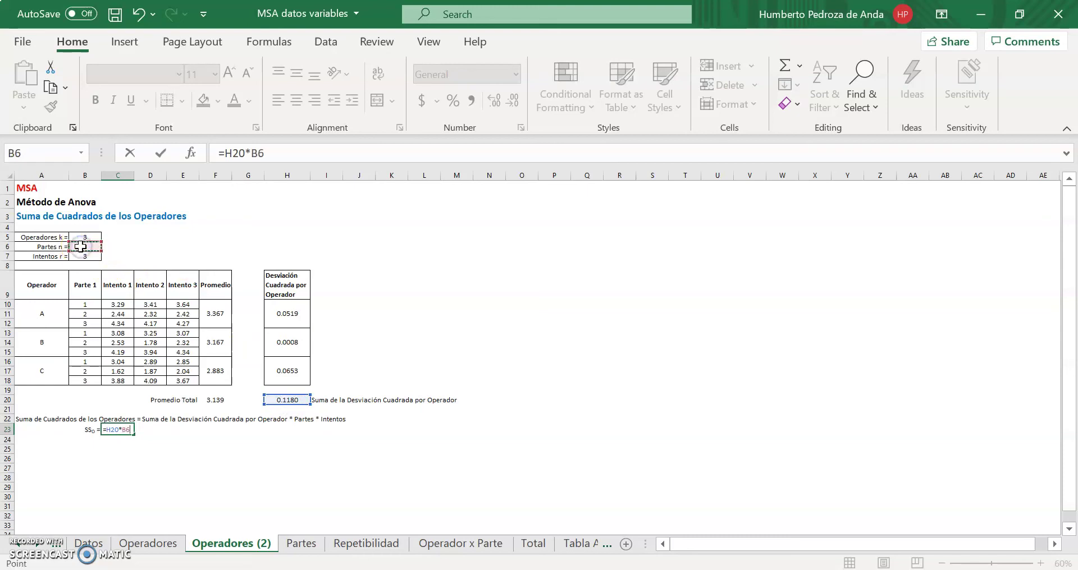
{"action": "type", "text": "*"}
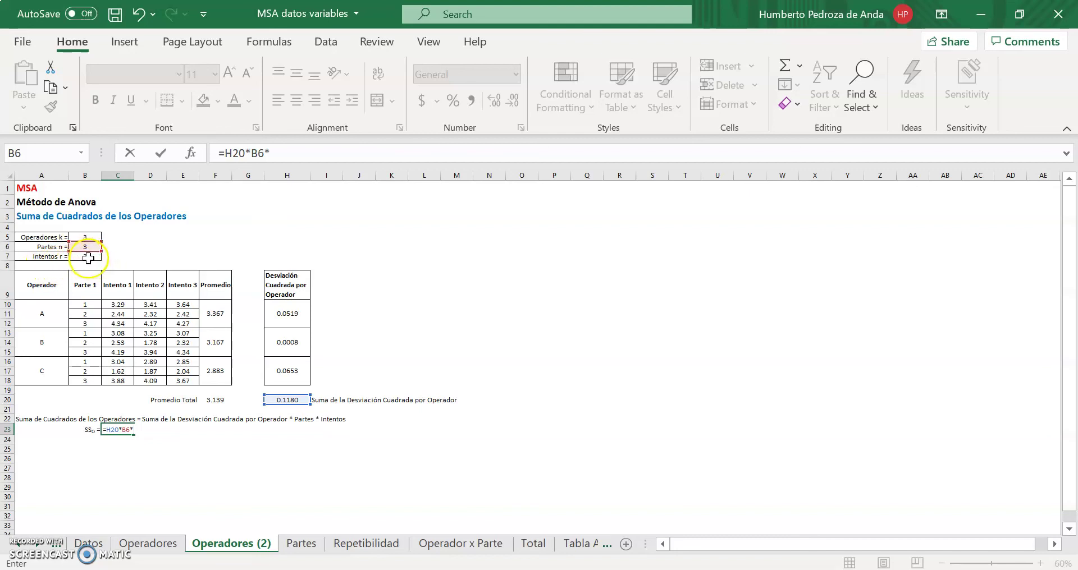
{"action": "left_click", "coordinate": [83, 258]}
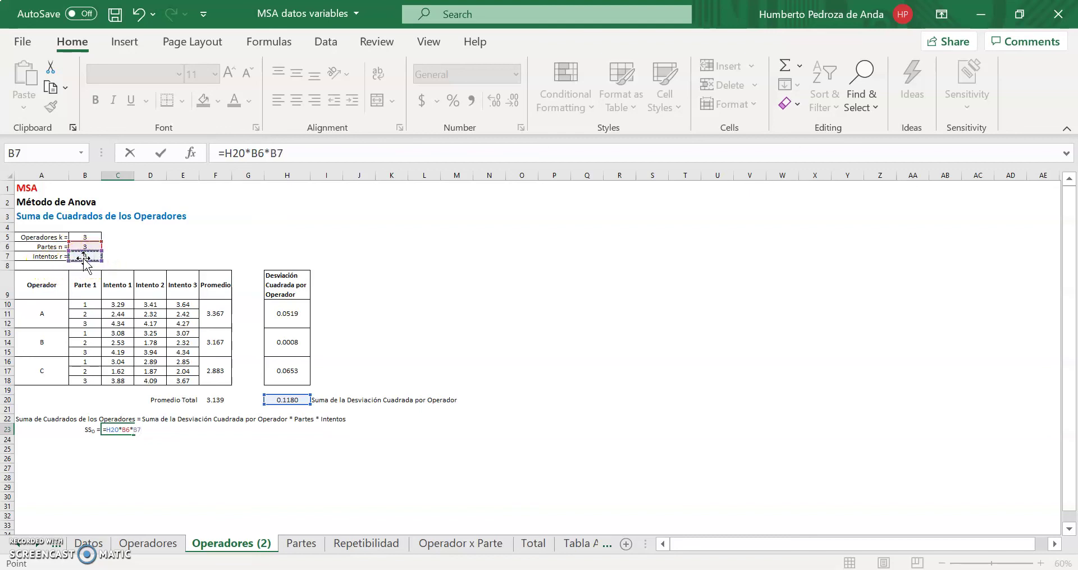
{"action": "key", "text": "Return"}
{"action": "key", "text": "Up"}
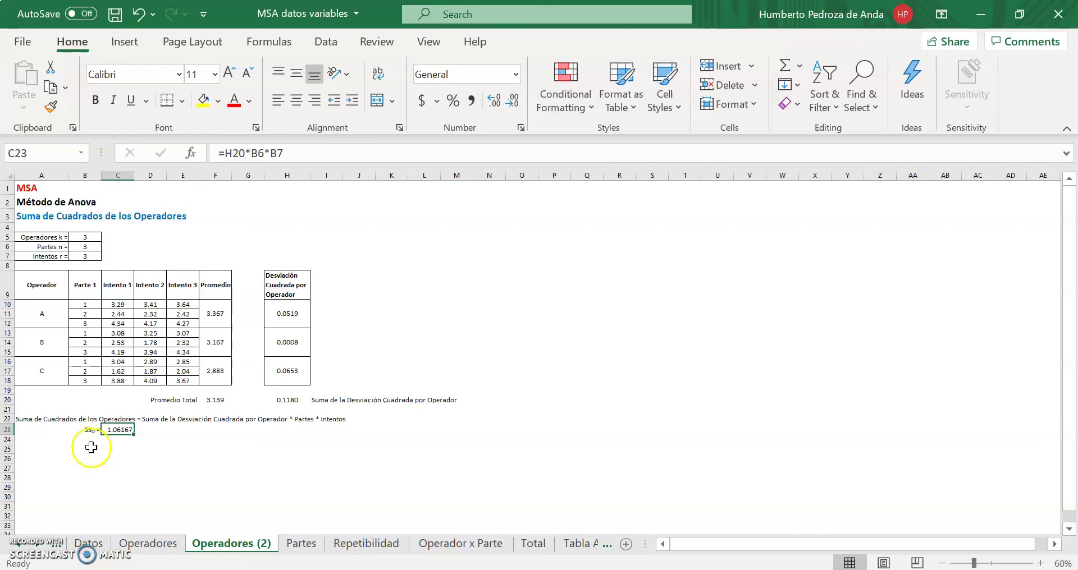
{"action": "left_click", "coordinate": [118, 448]}
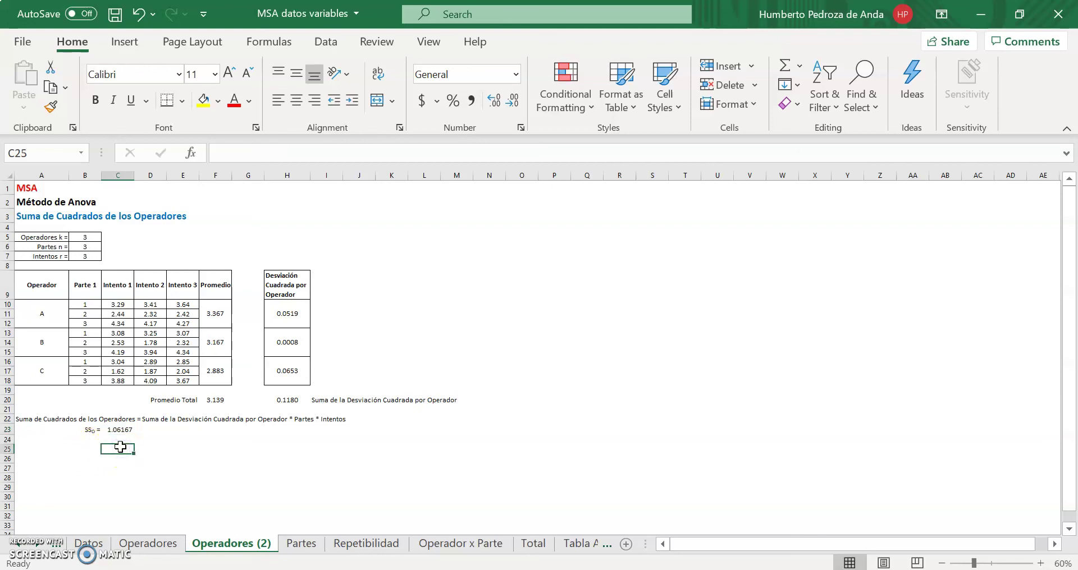